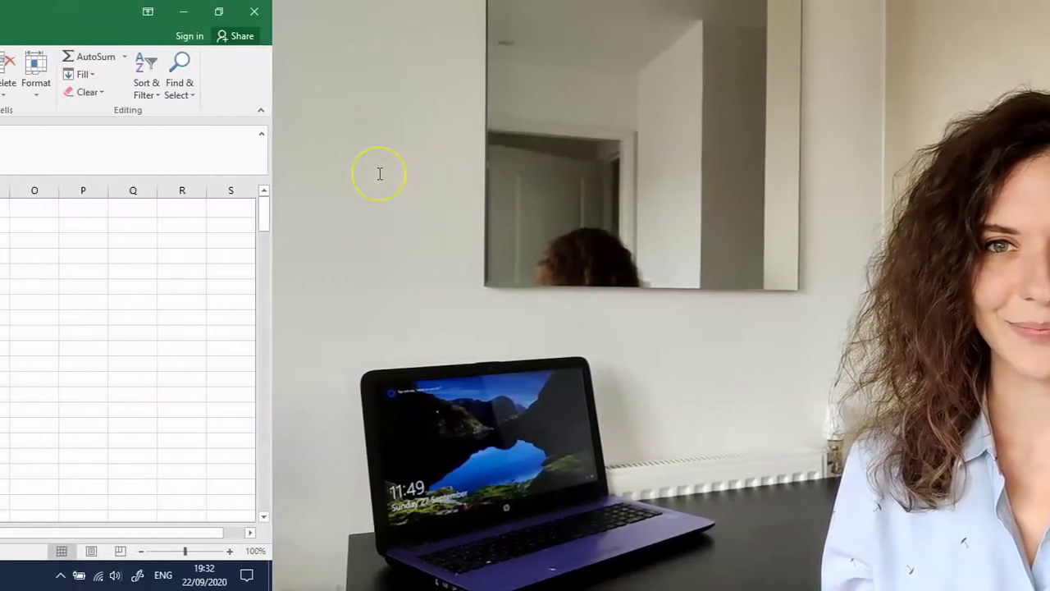
text(=)
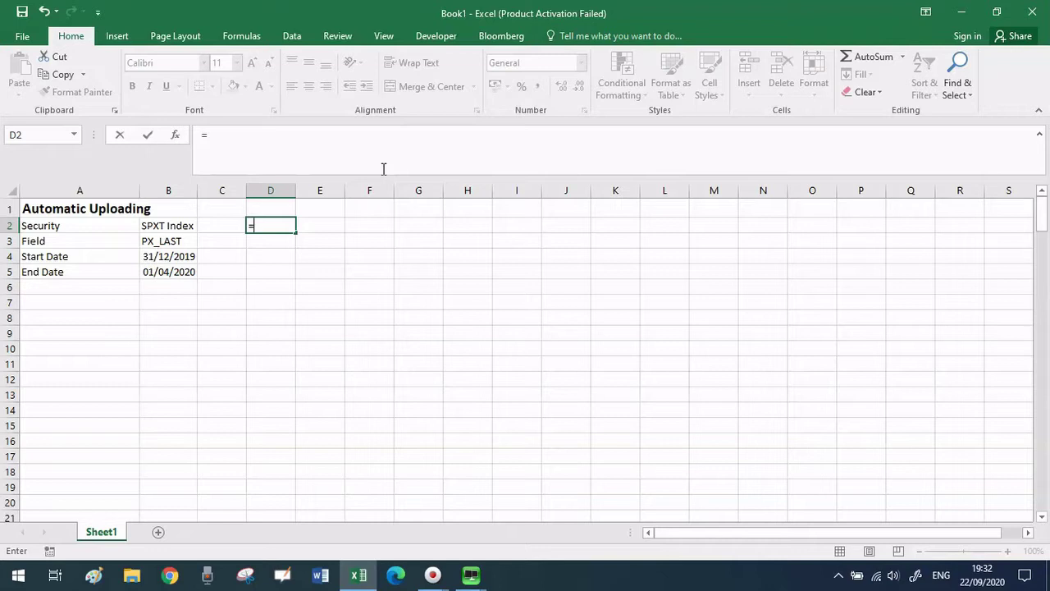
- Enter =BDH(B2,B3,B4,B5) in D2 to pull SPXT Index PX_LAST prices
text(BD)
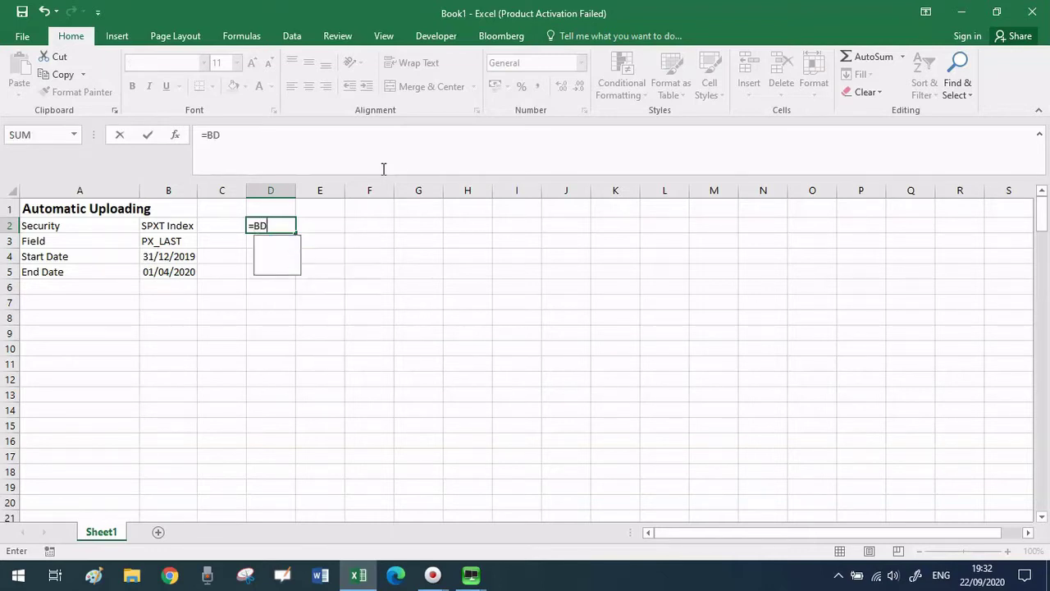
text(H()
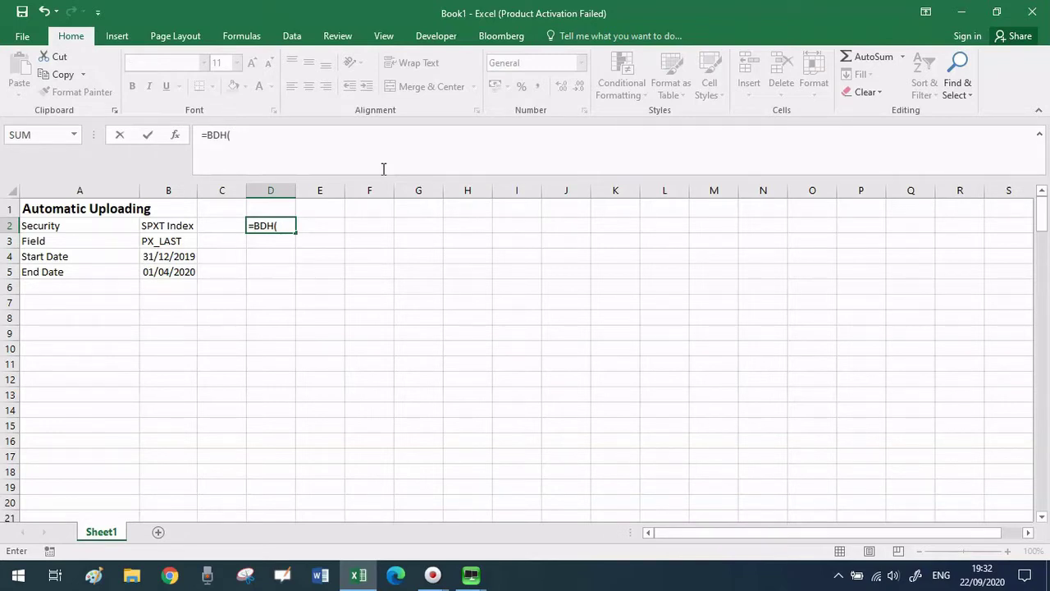
key(Left)
key(Left)
text(,)
key(Down)
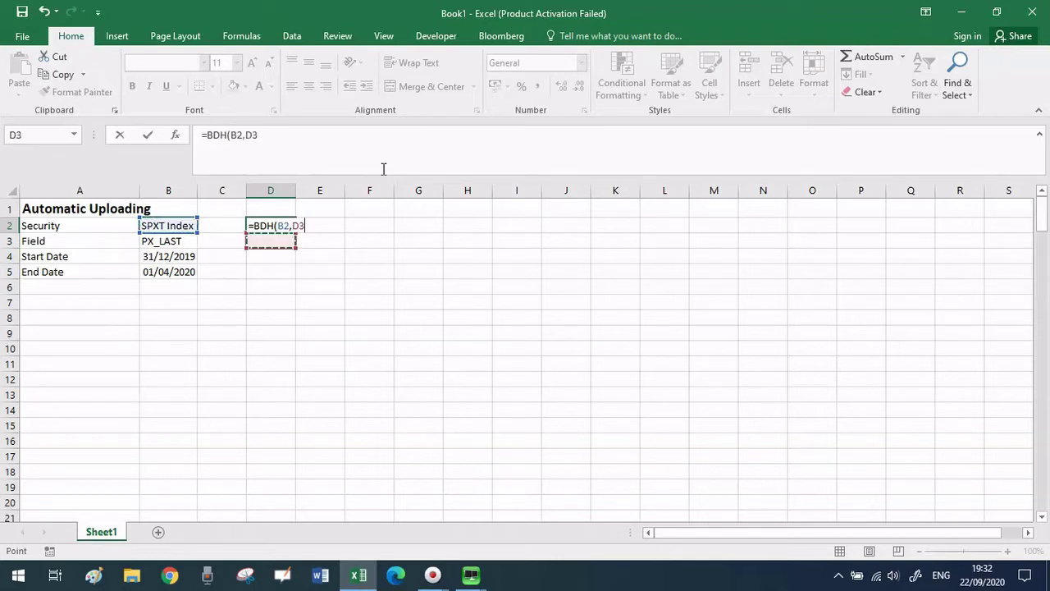
key(Left)
key(Left)
text(,)
key(Down)
key(Down)
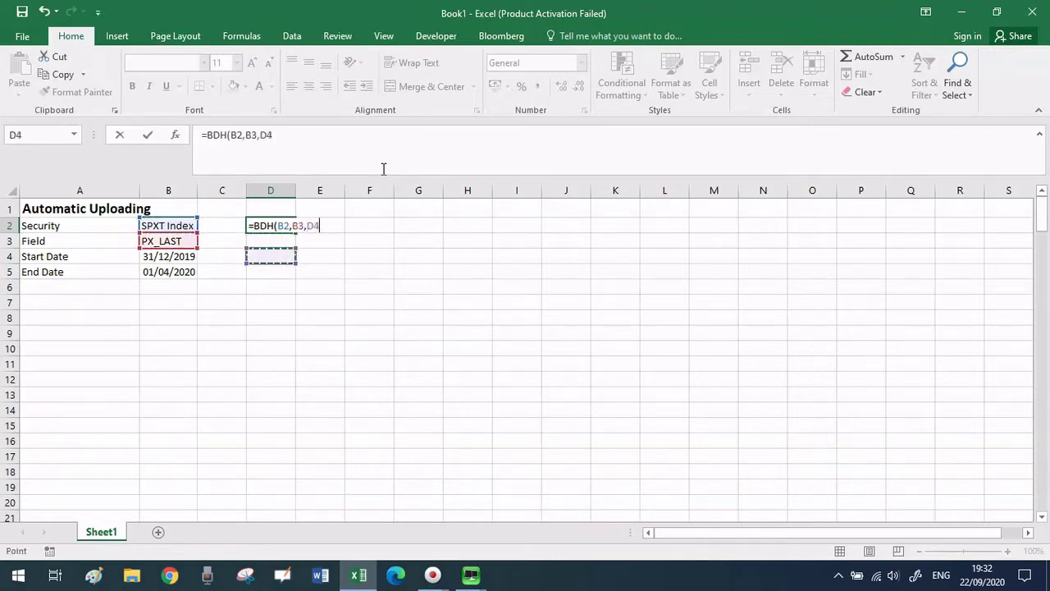
key(Left)
key(Left)
text(,)
key(Down)
key(Down)
key(Down)
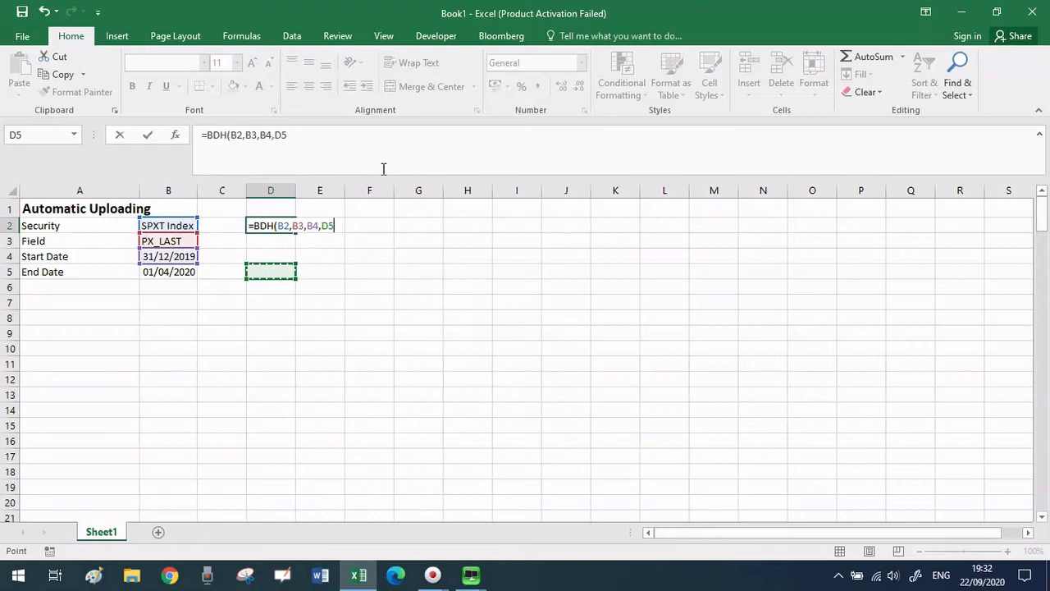
key(Left)
key(Left)
key(Return)
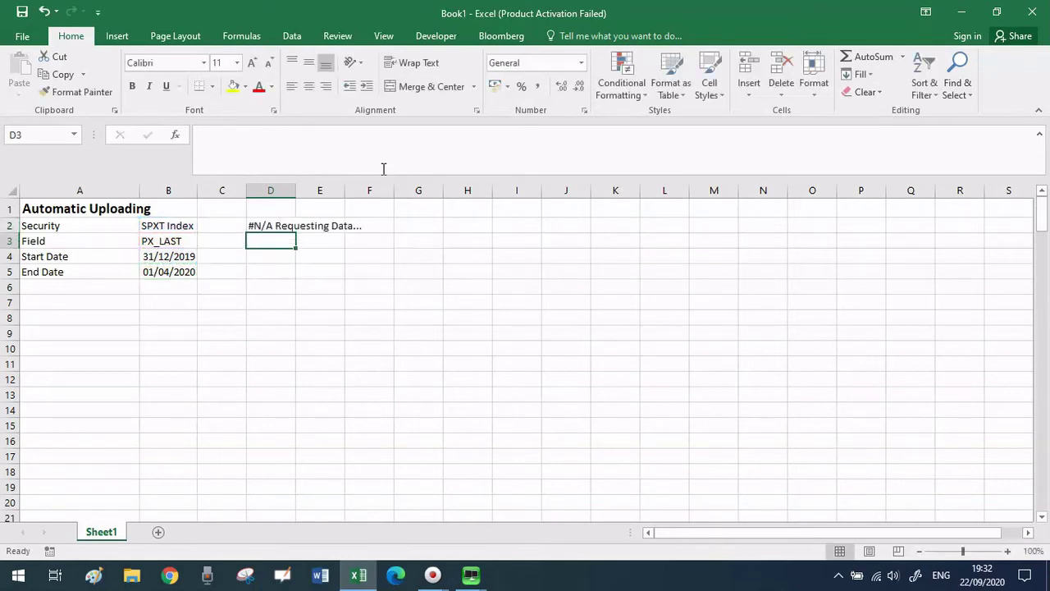
- Autofit column D so the dates show, and head the columns Date and Price
double_click(296, 190)
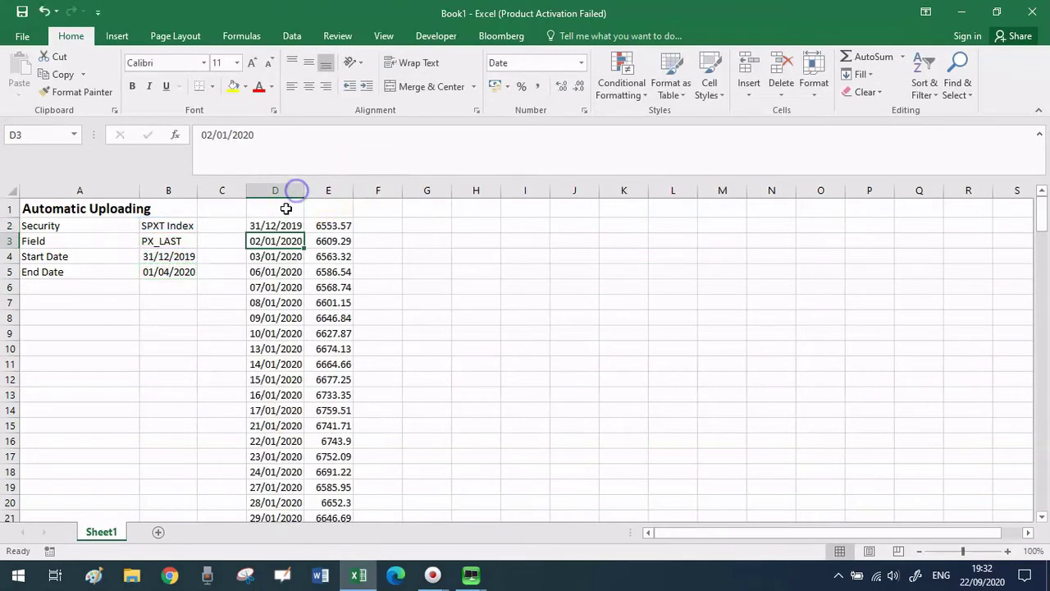
click(287, 208)
text(Date)
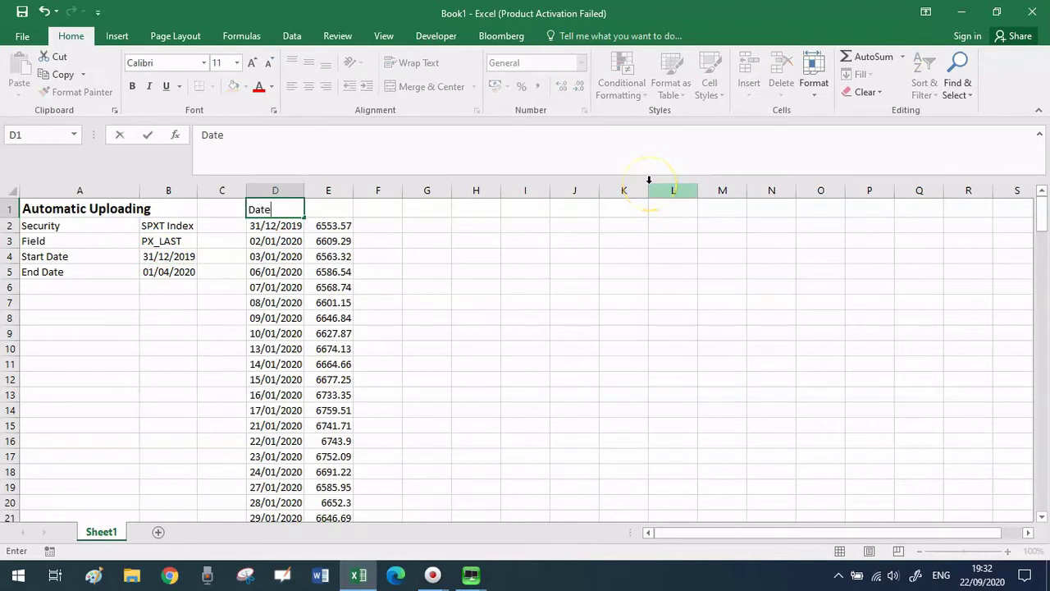
key(Return)
key(Up)
key(Right)
text(Price)
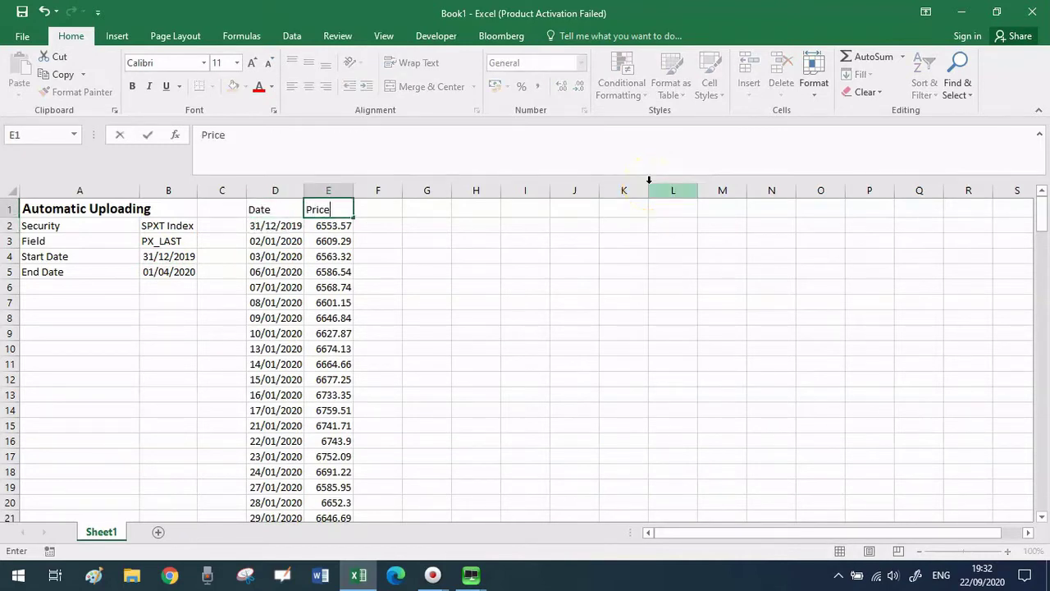
key(Return)
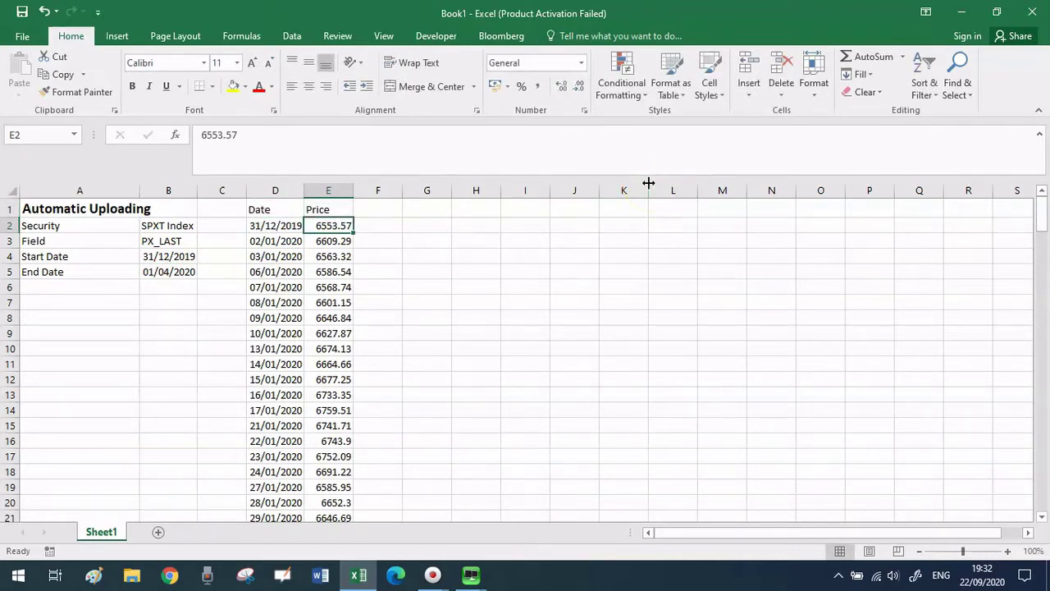
- Select the Date and Price data from the last row up to the headers
key(Left)
key(ctrl+Down)
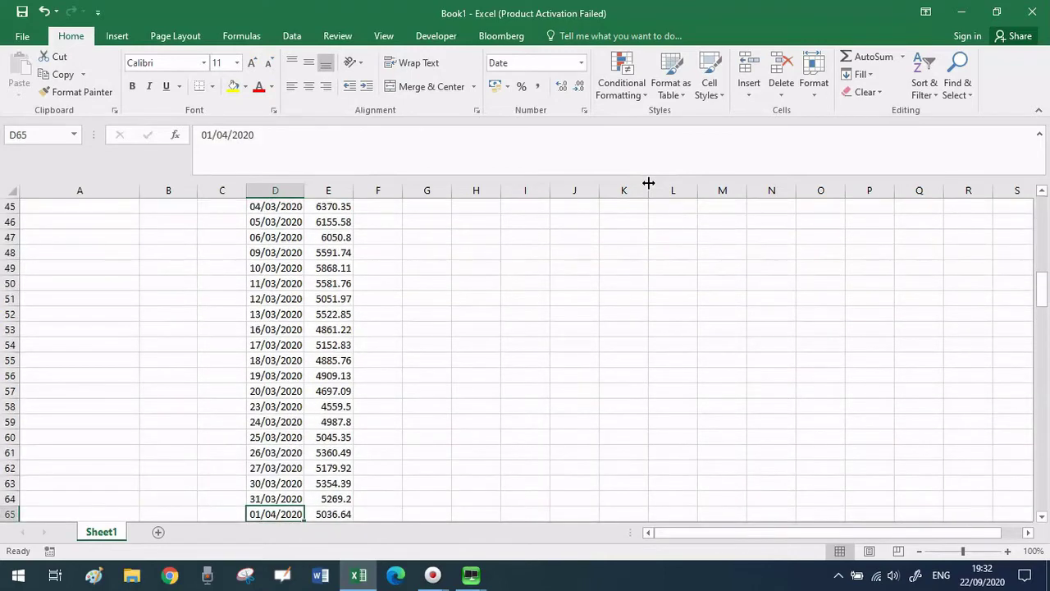
key(shift+Right)
key(ctrl+shift+Up)
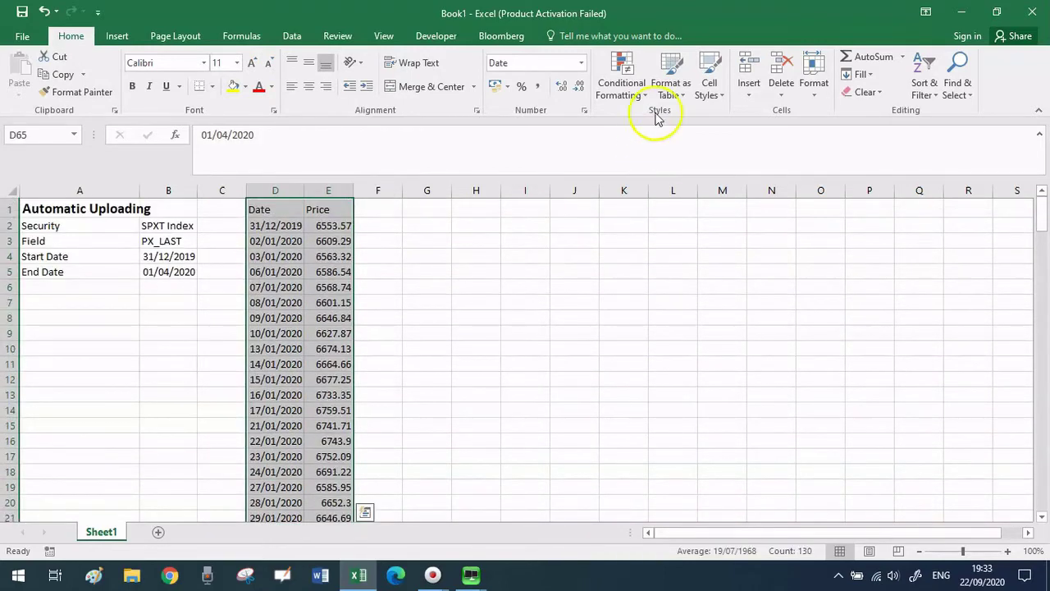
- Format D1:E65 as a Light-style table with headers, then deselect it
click(661, 97)
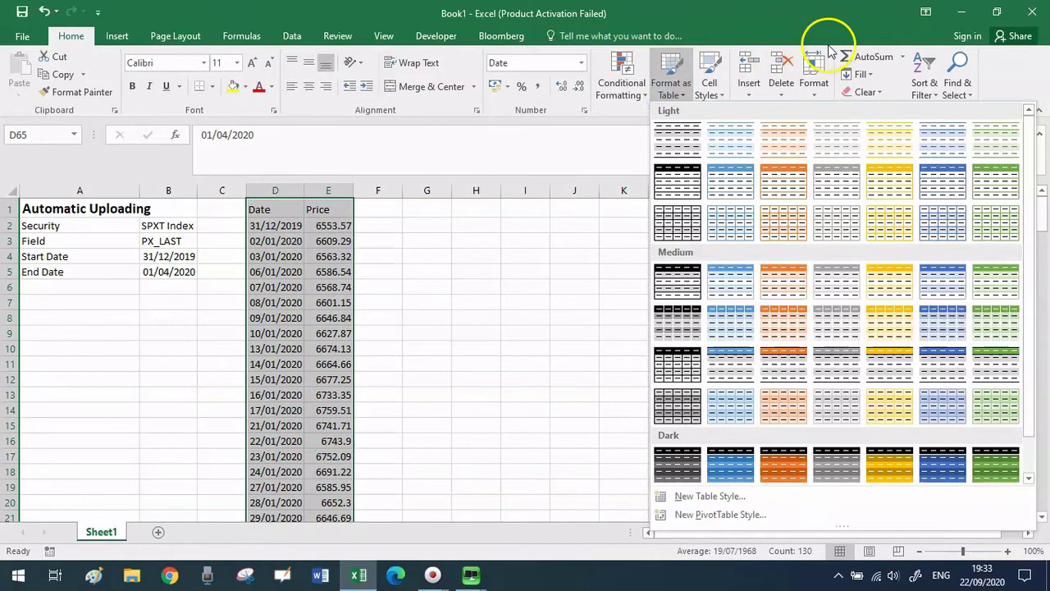
click(826, 139)
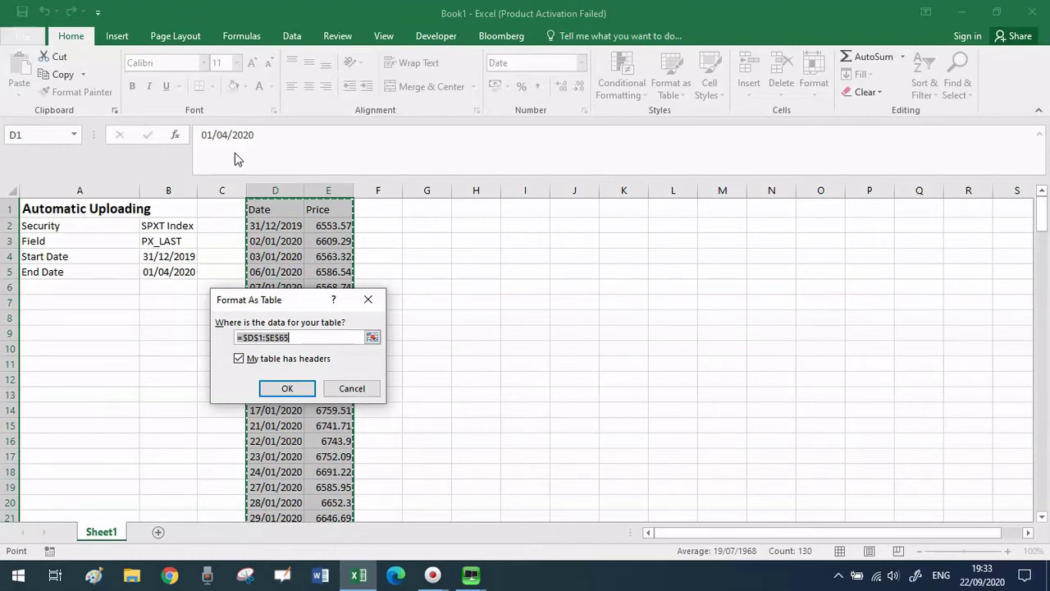
click(289, 391)
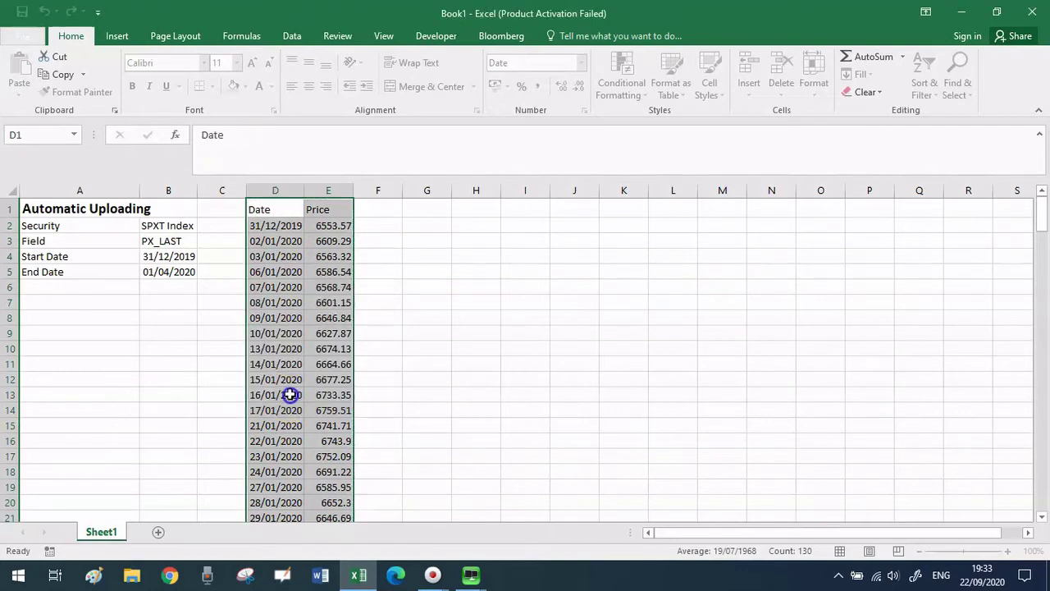
click(437, 227)
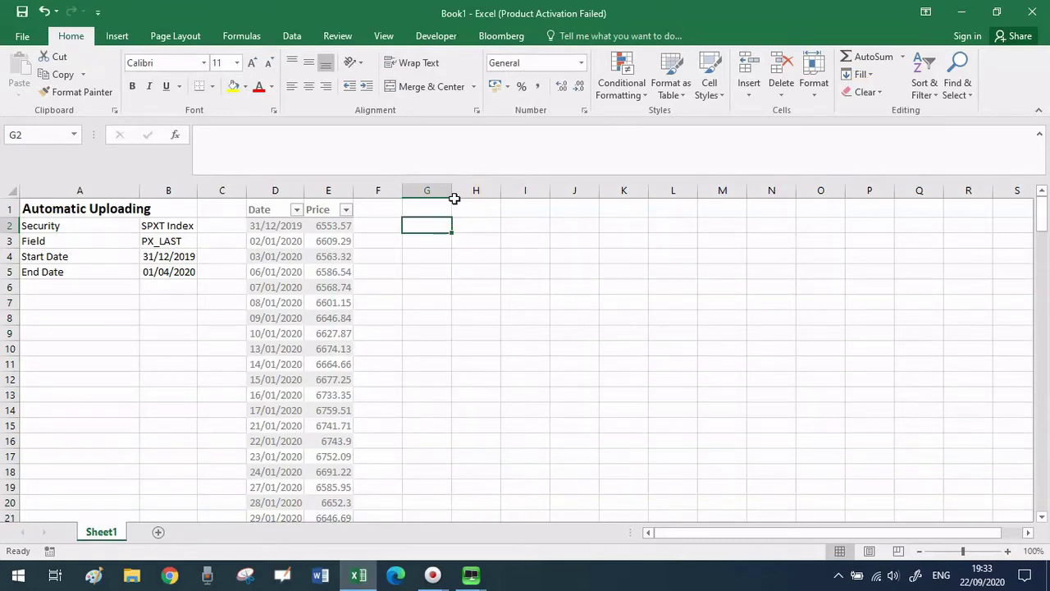
- Select the table's Date and Price columns including headers
click(265, 223)
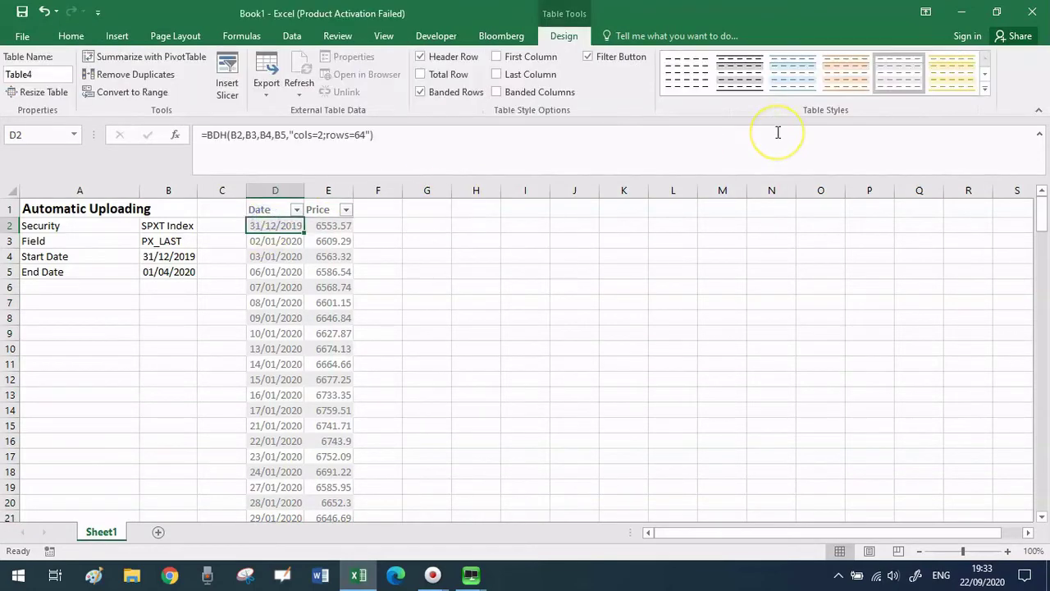
key(ctrl+Down)
key(ctrl+shift+Right)
key(ctrl+shift+Up)
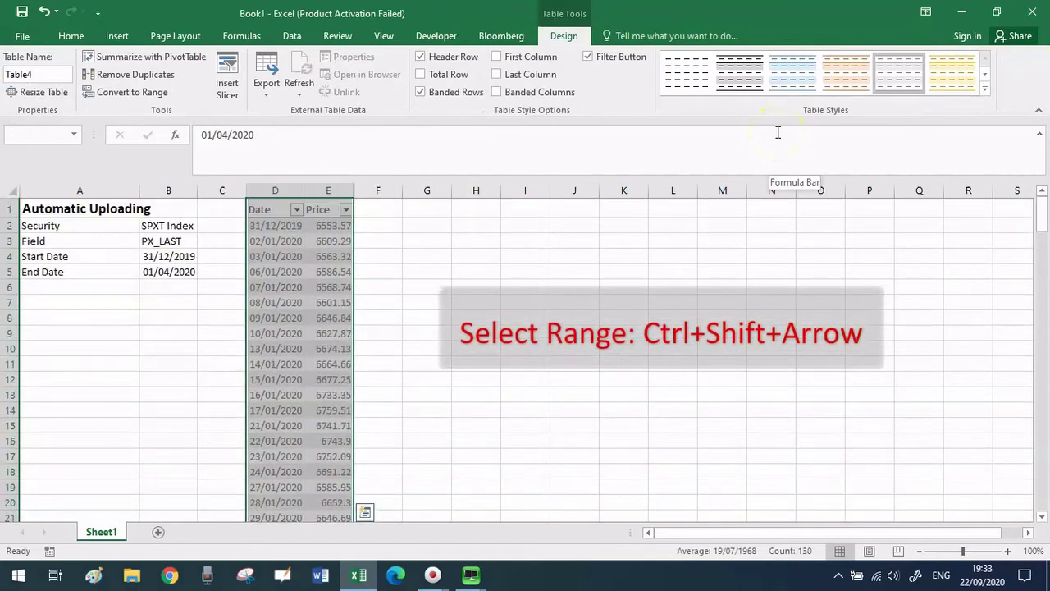
- Insert a 2-D line chart of the prices and move it over columns G–N
click(117, 36)
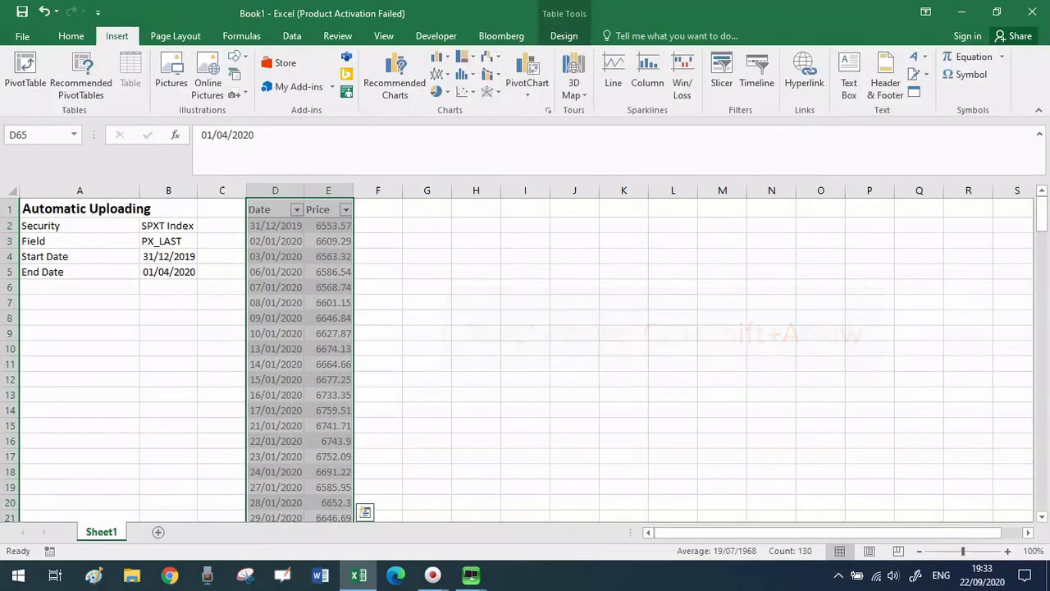
click(439, 76)
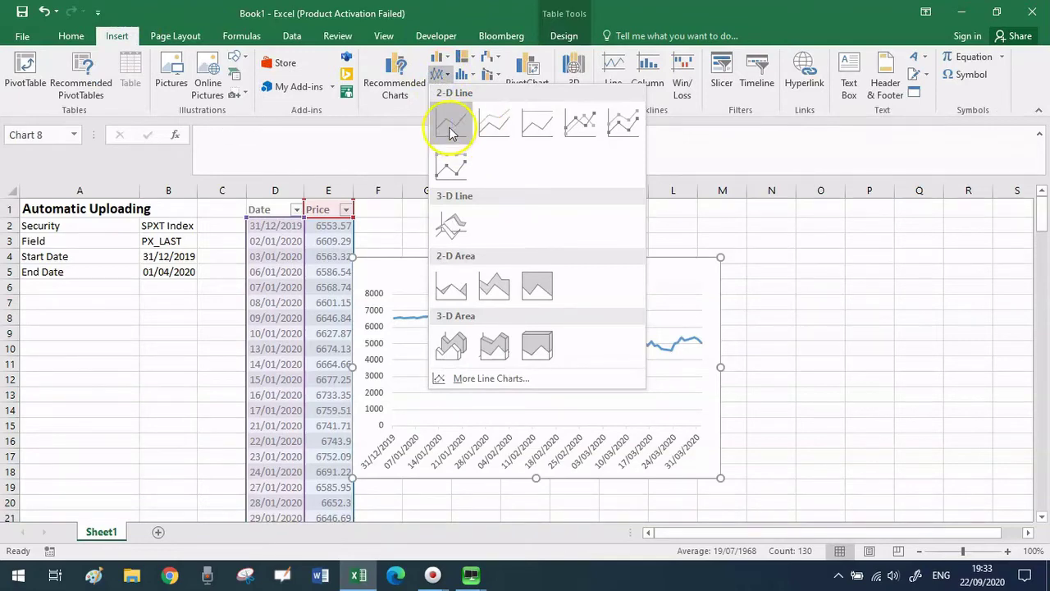
click(450, 125)
drag(534, 265, 560, 218)
click(425, 354)
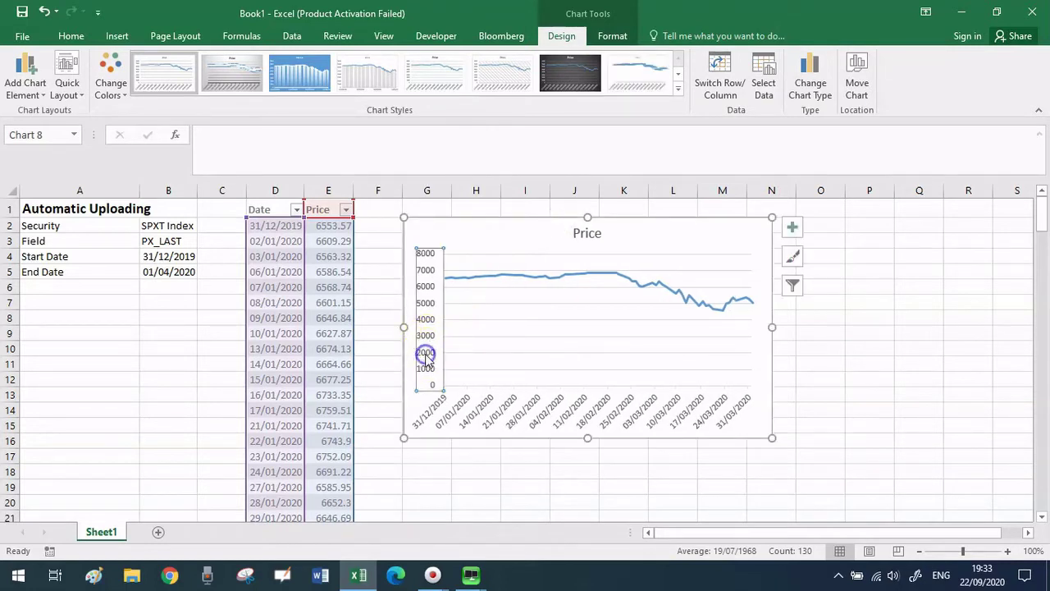
- Change the vertical axis minimum bound from 0.0 to 4000
click(973, 320)
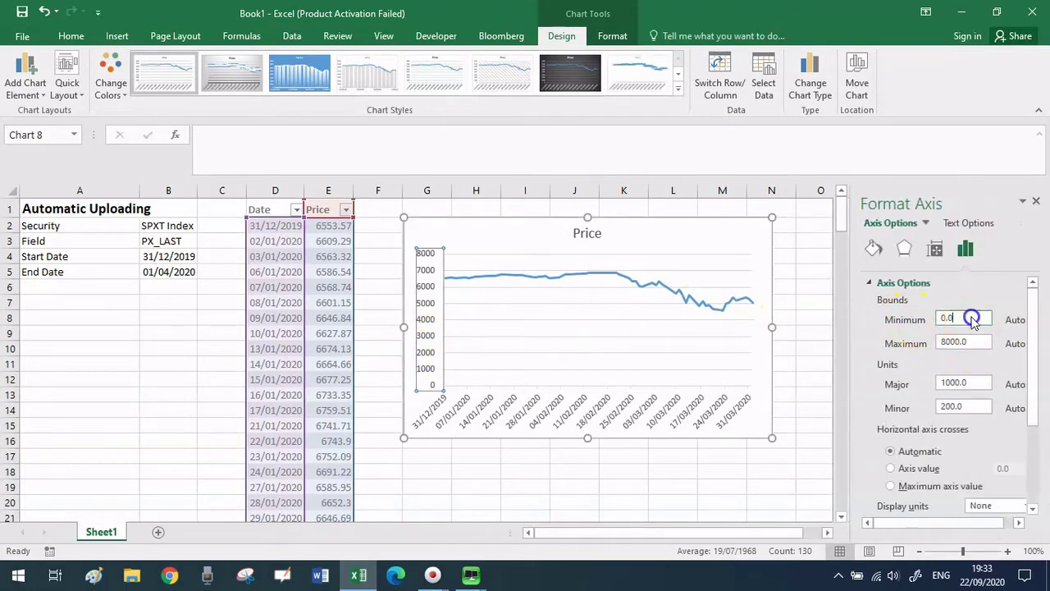
double_click(927, 318)
text(4000)
key(Return)
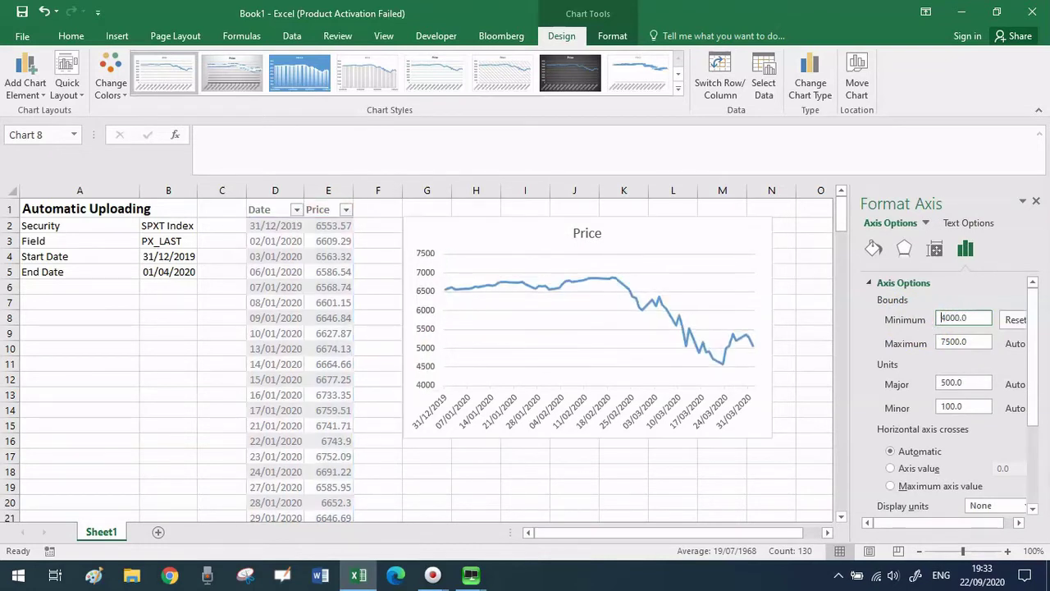
click(818, 291)
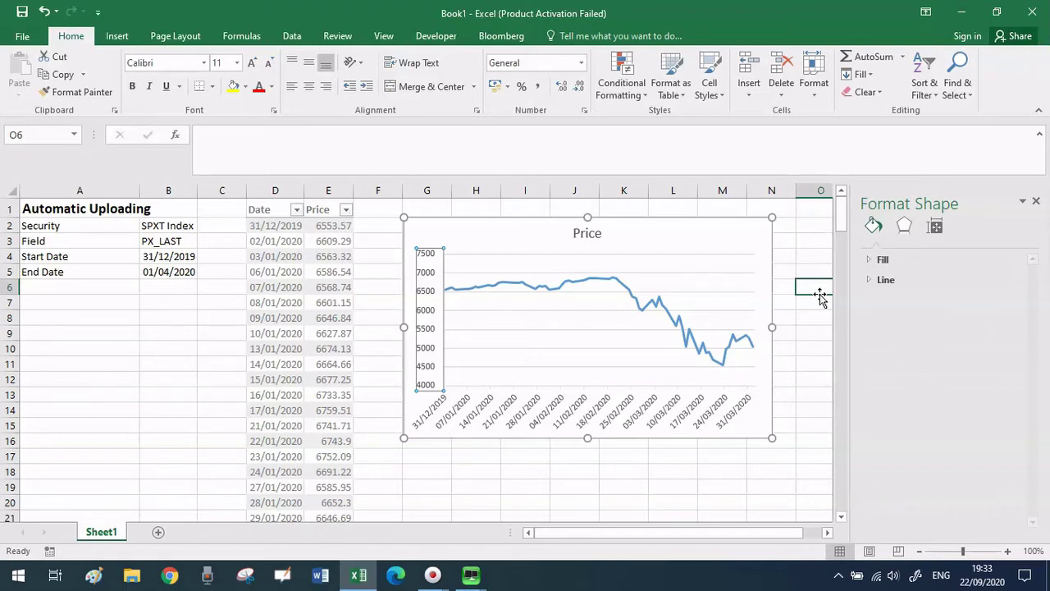
- Change the End Date in B5 to 01/07/2020
click(167, 285)
click(168, 271)
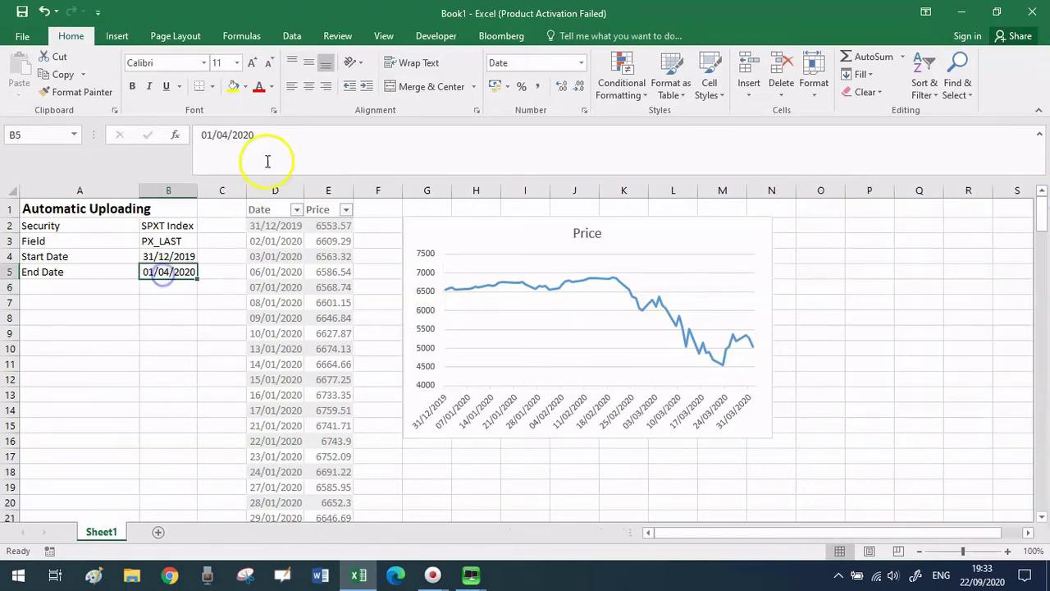
click(231, 139)
key(BackSpace)
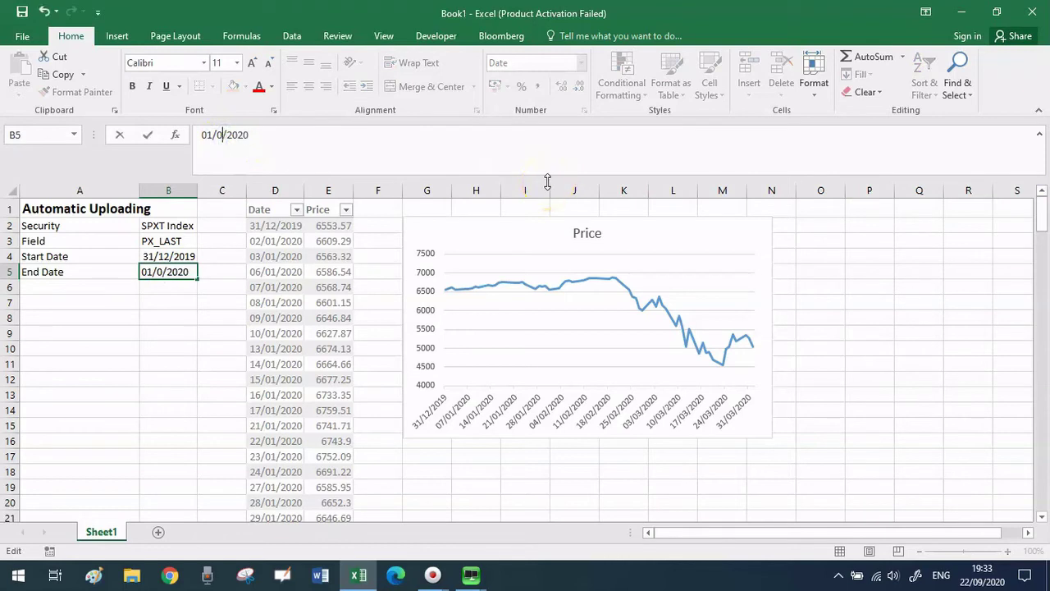
text(7)
key(Return)
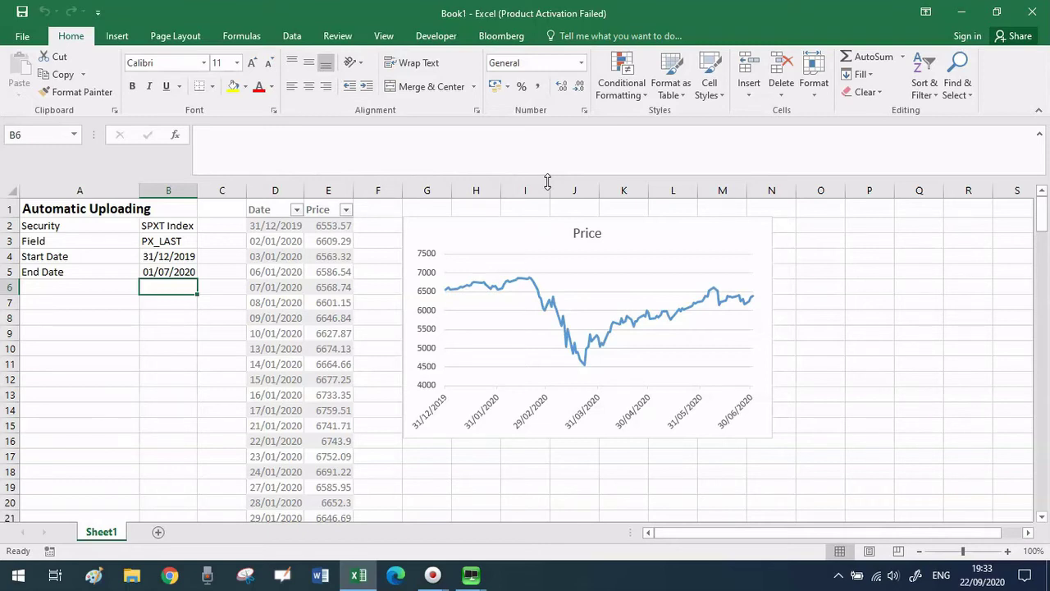
- Change the End Date in B5 again, to 30/08/2020
click(182, 273)
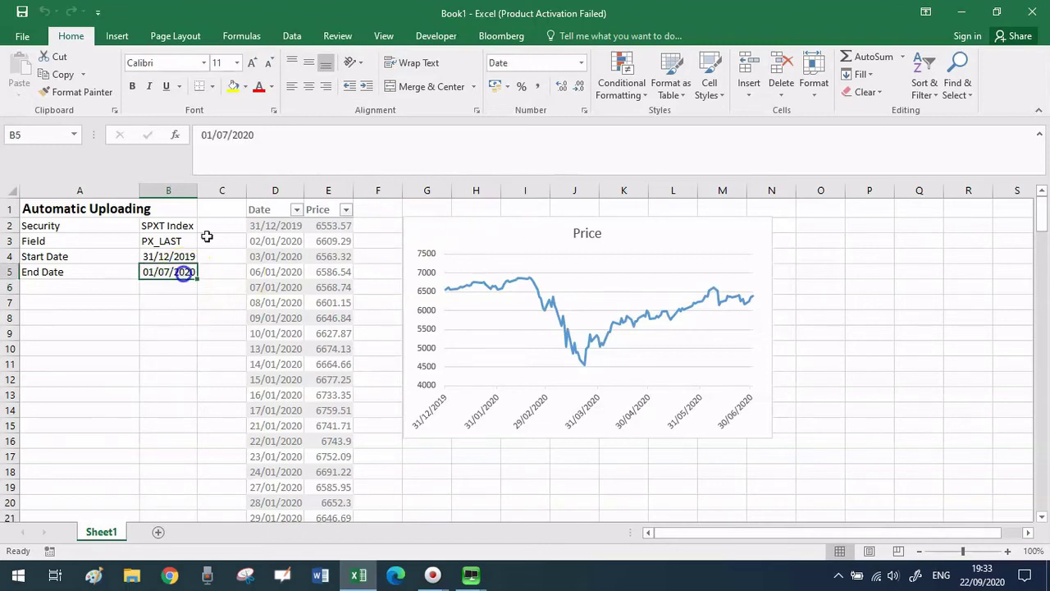
click(225, 138)
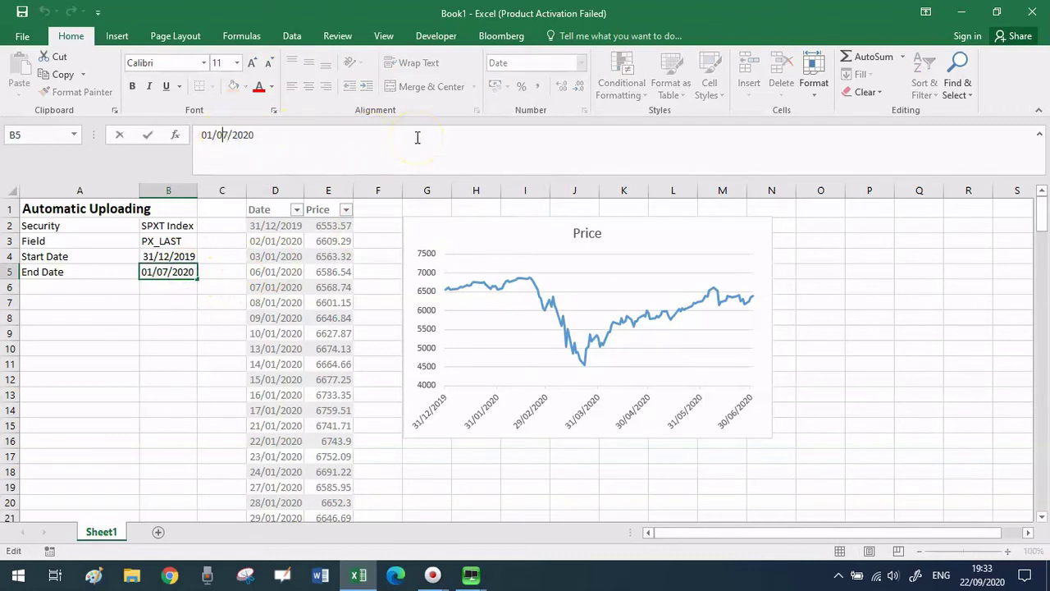
key(Left)
key(Left)
key(BackSpace)
key(BackSpace)
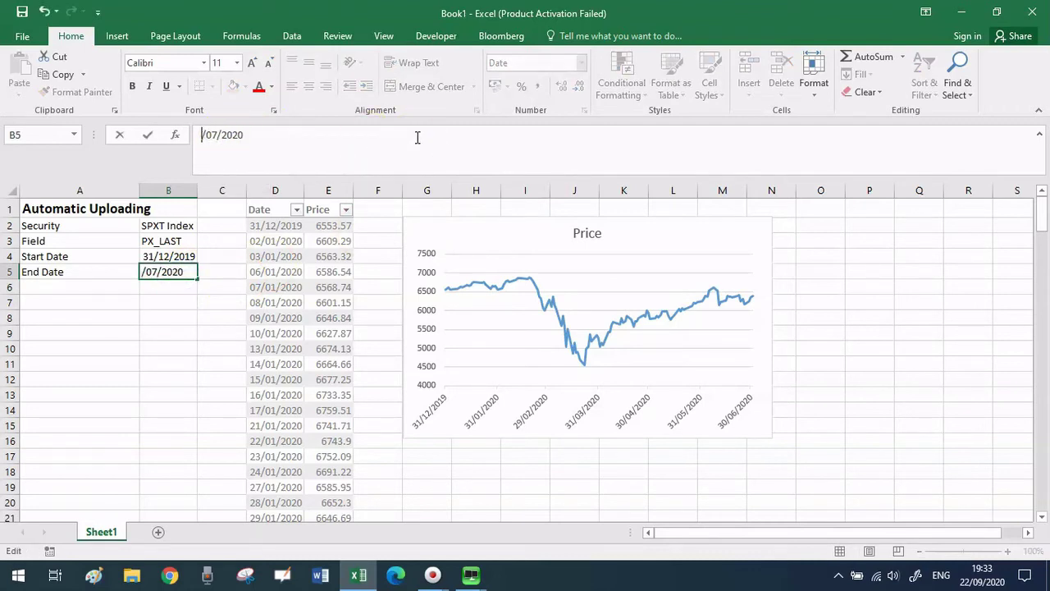
text(30)
key(Right)
key(Right)
key(Right)
key(BackSpace)
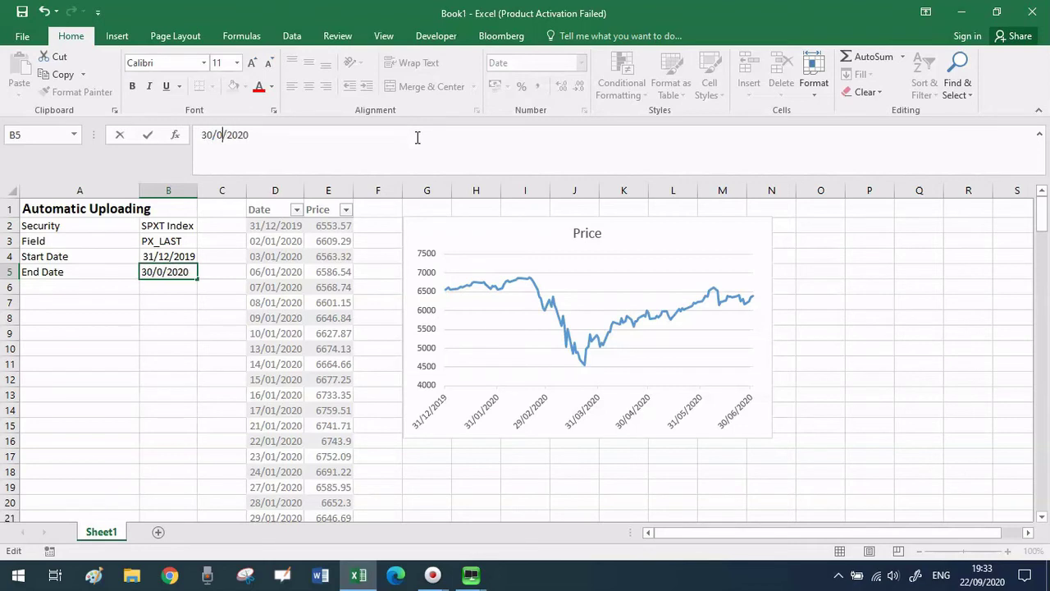
text(8)
key(Return)
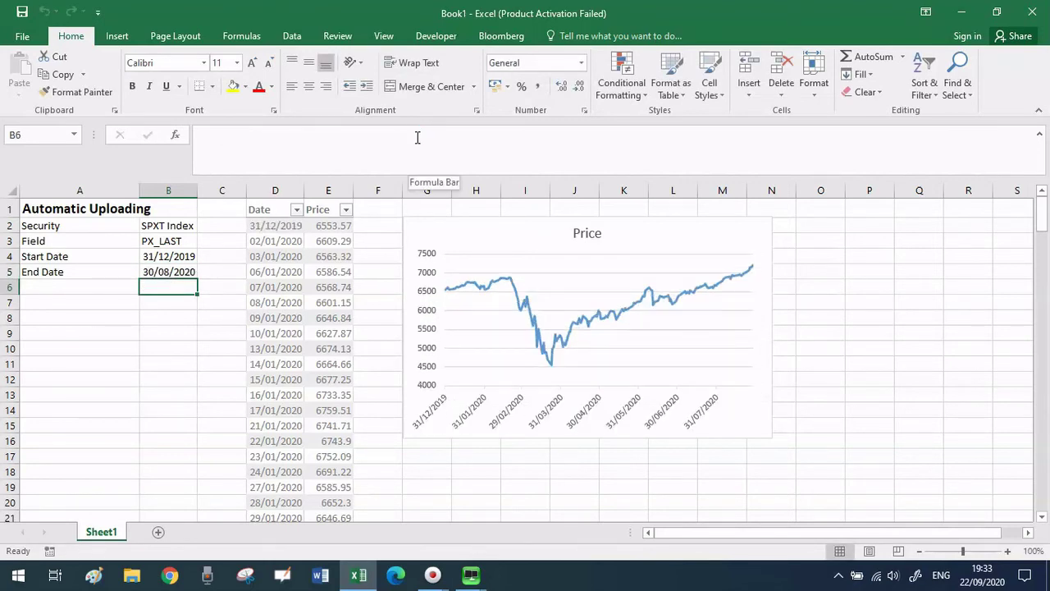
key(Up)
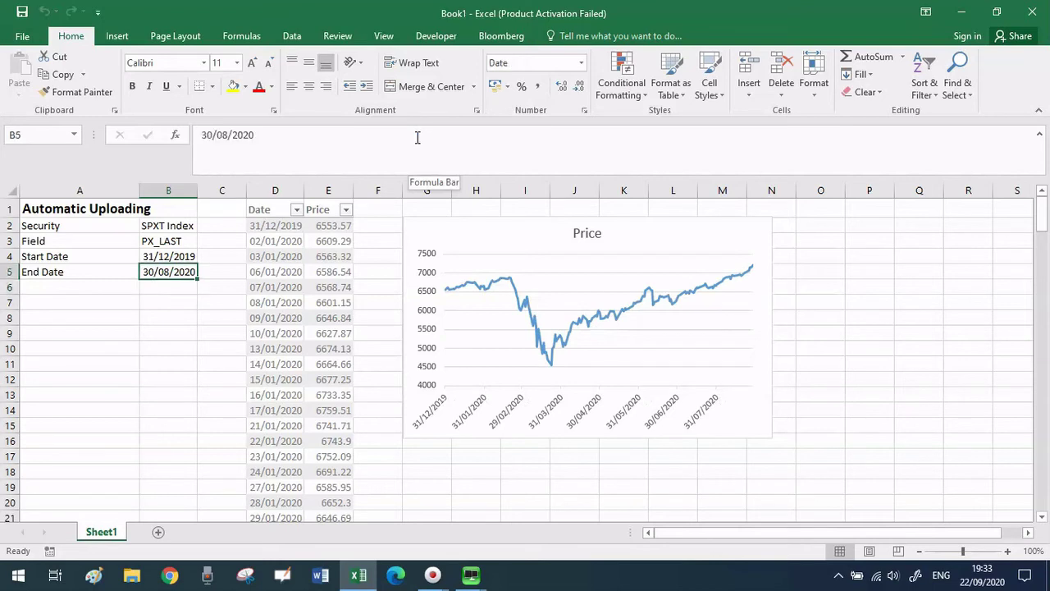
- Replace the B5 End Date value with the formula =today()
drag(356, 143, 178, 137)
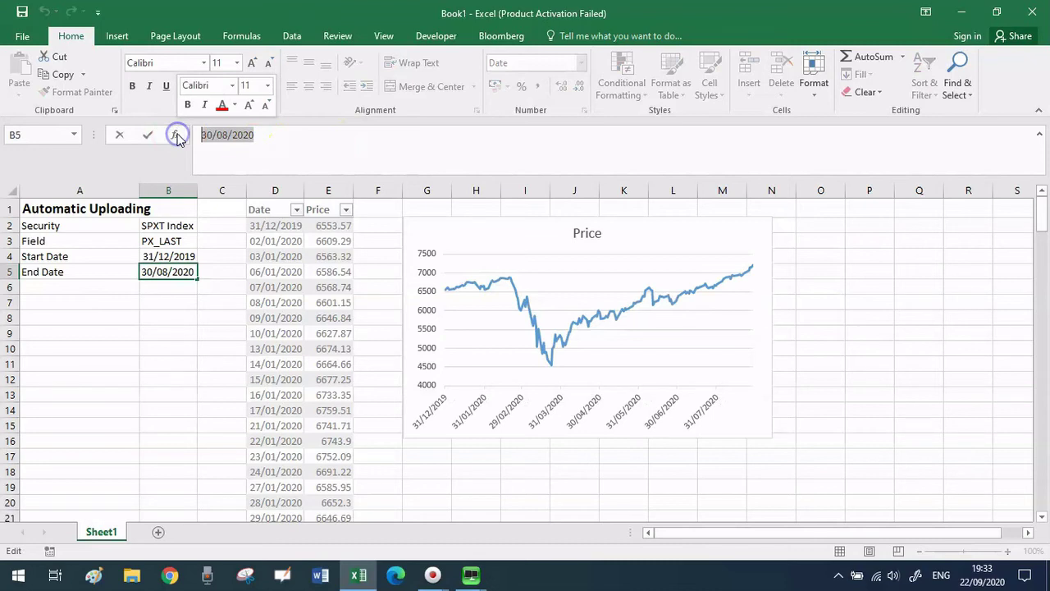
text(=)
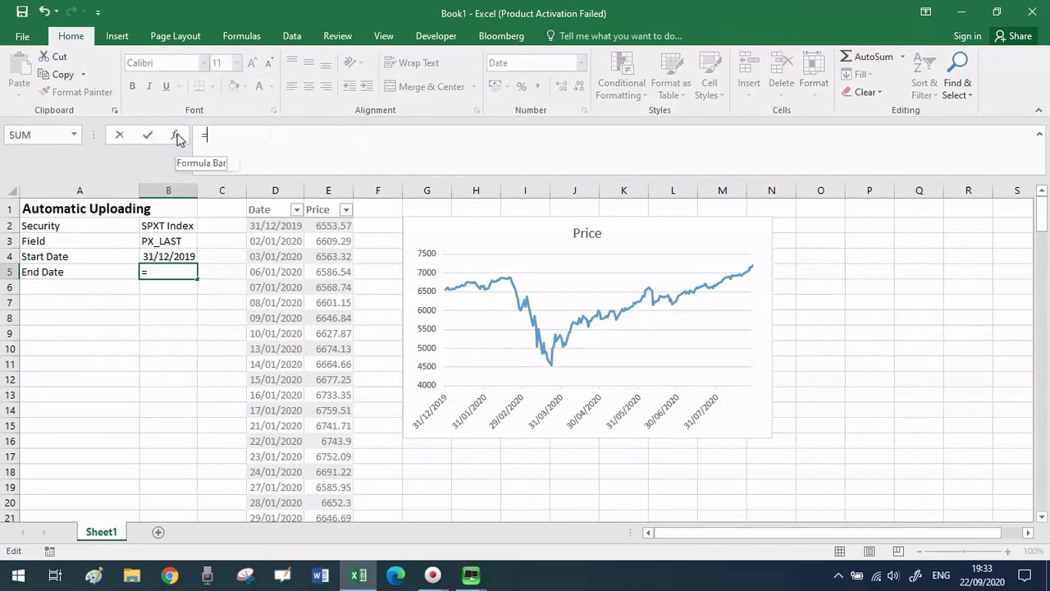
text(today)
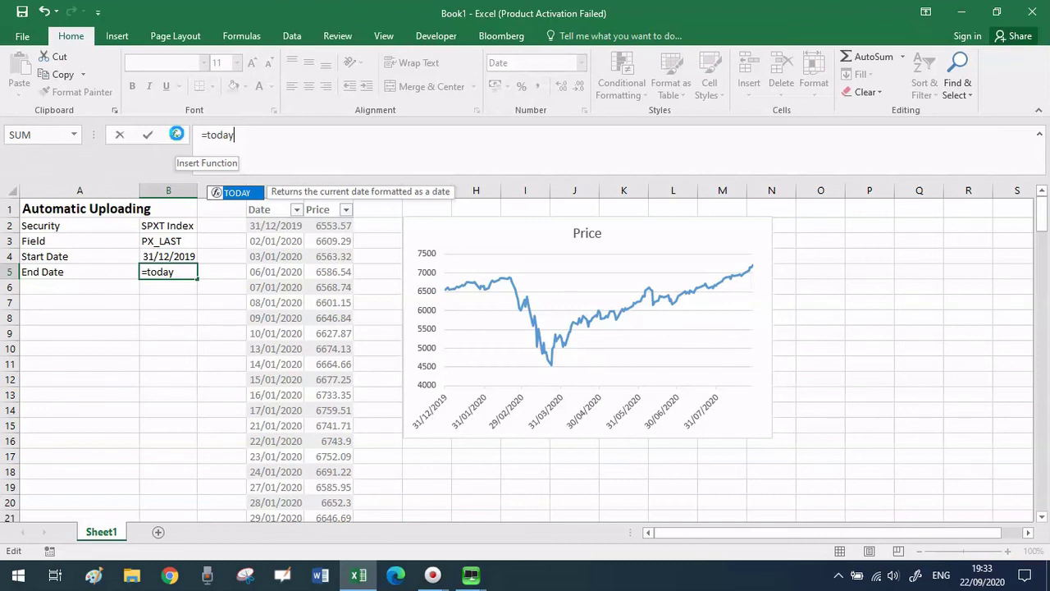
text(())
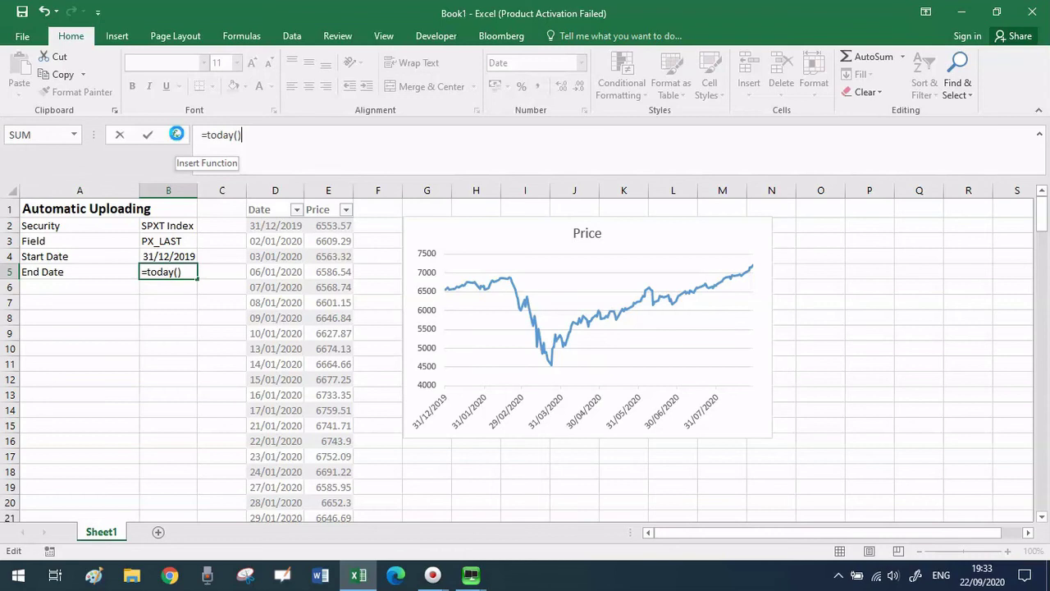
key(Return)
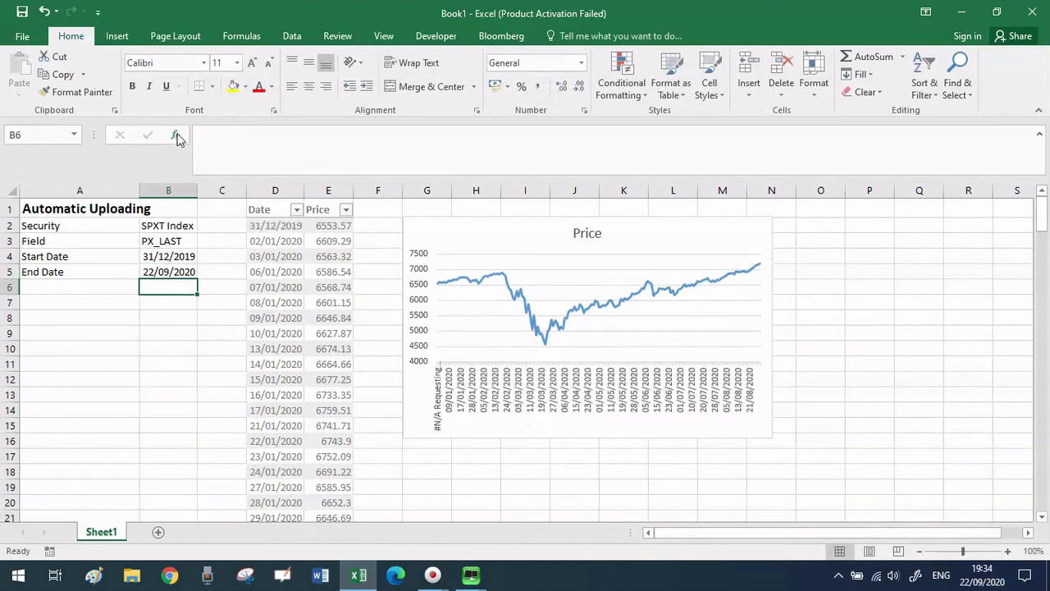